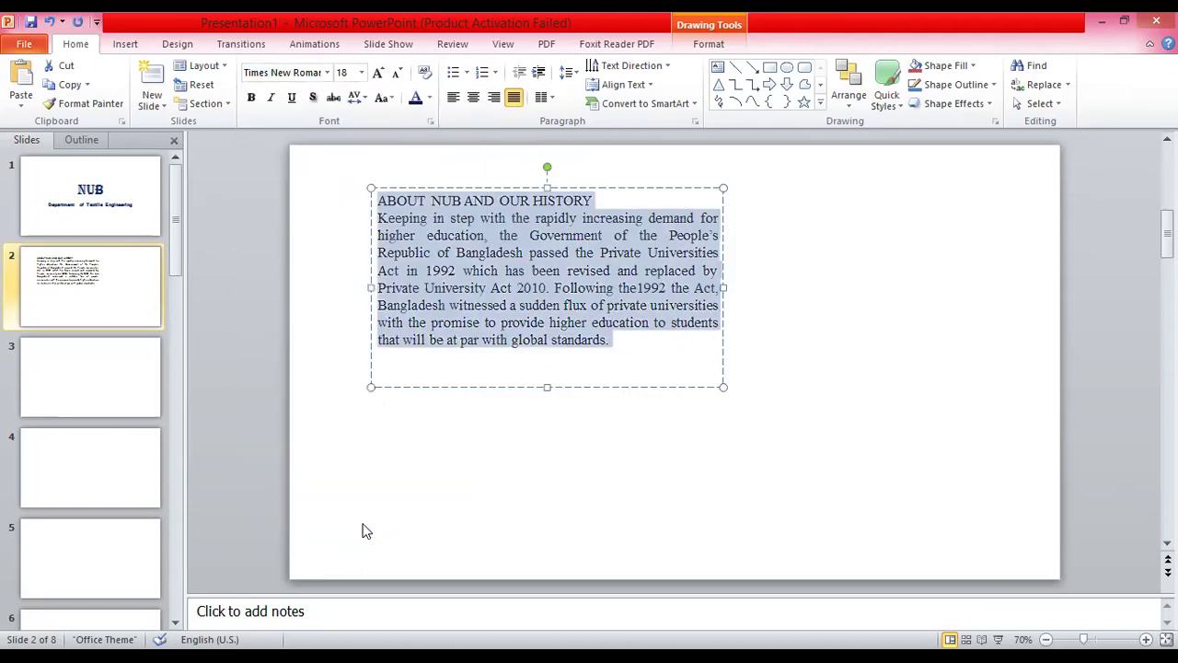
Set the font size of all the text in the slide 2 text box to 20.
left_click(555, 288)
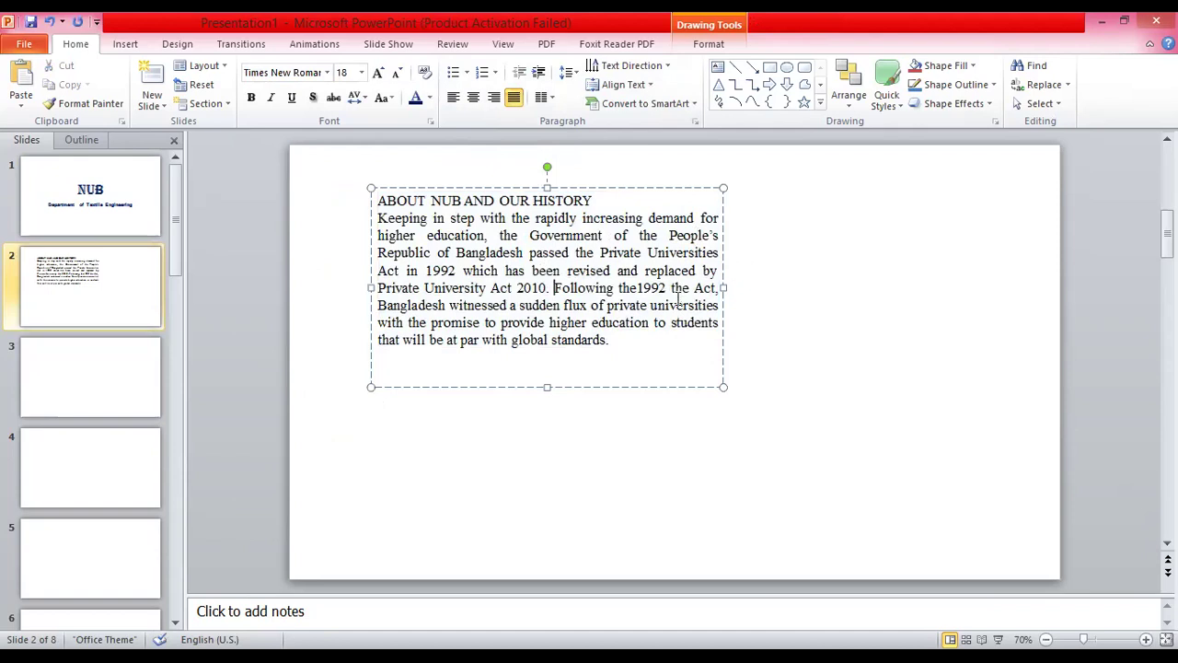
left_click_drag(611, 340, 391, 193)
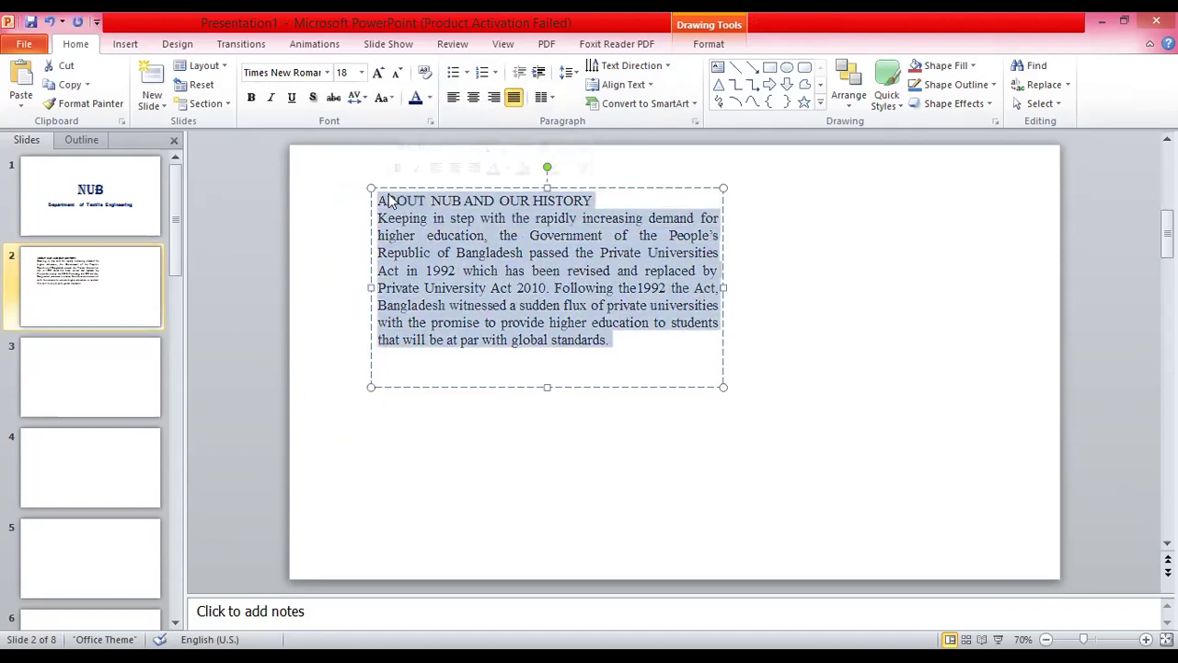
left_click(362, 74)
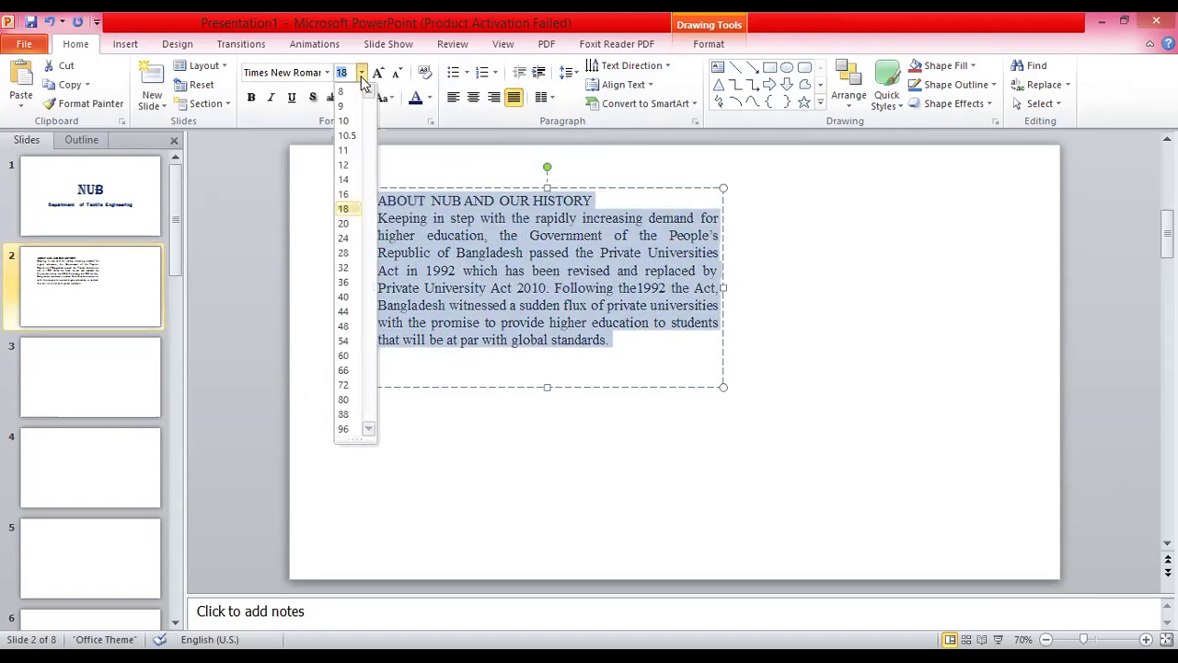
left_click(342, 223)
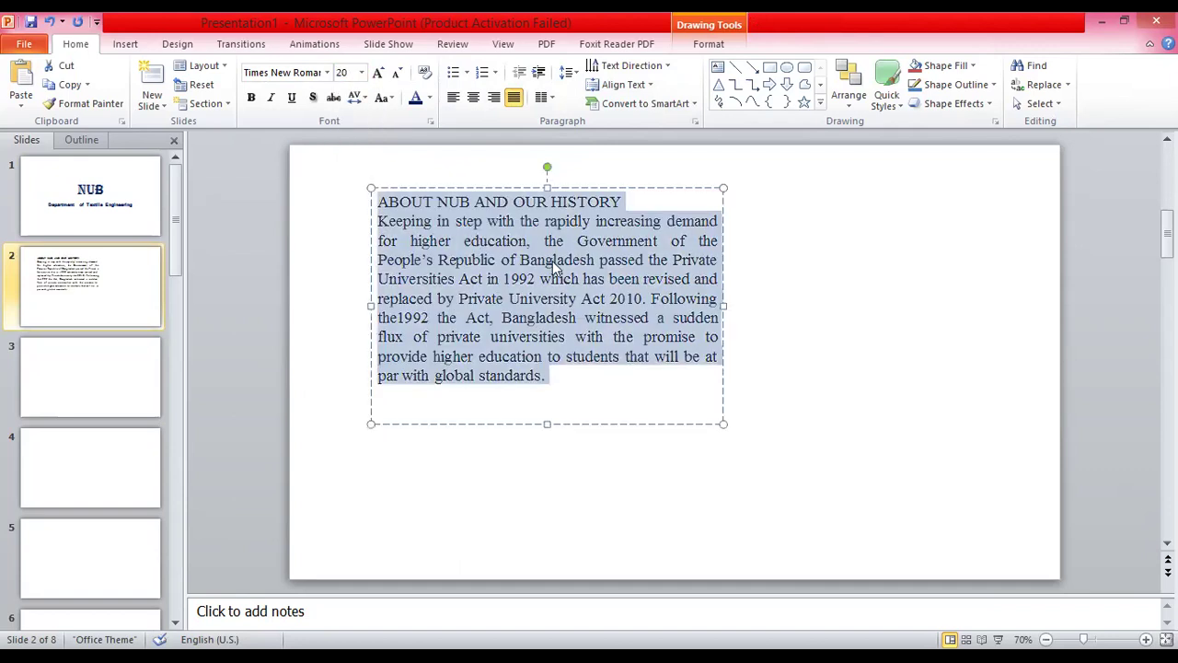
left_click(399, 74)
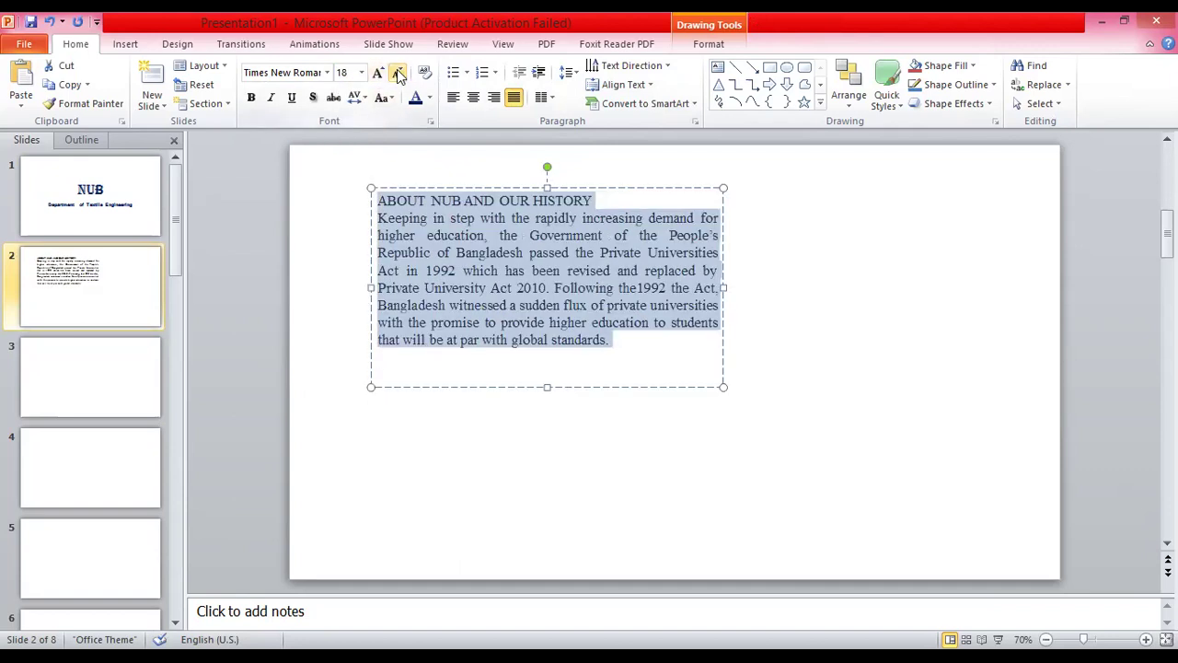
left_click(383, 74)
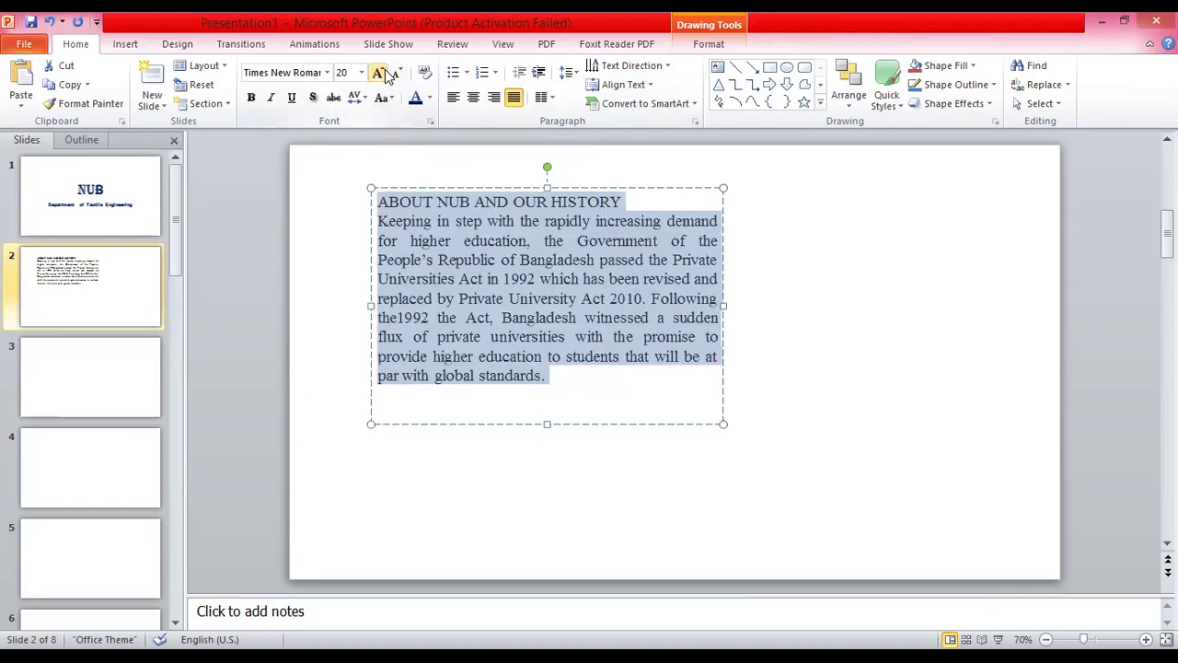
left_click(633, 313)
Add a hollow square bullet to the heading line "ABOUT NUB AND OUR HISTORY".
left_click(378, 202)
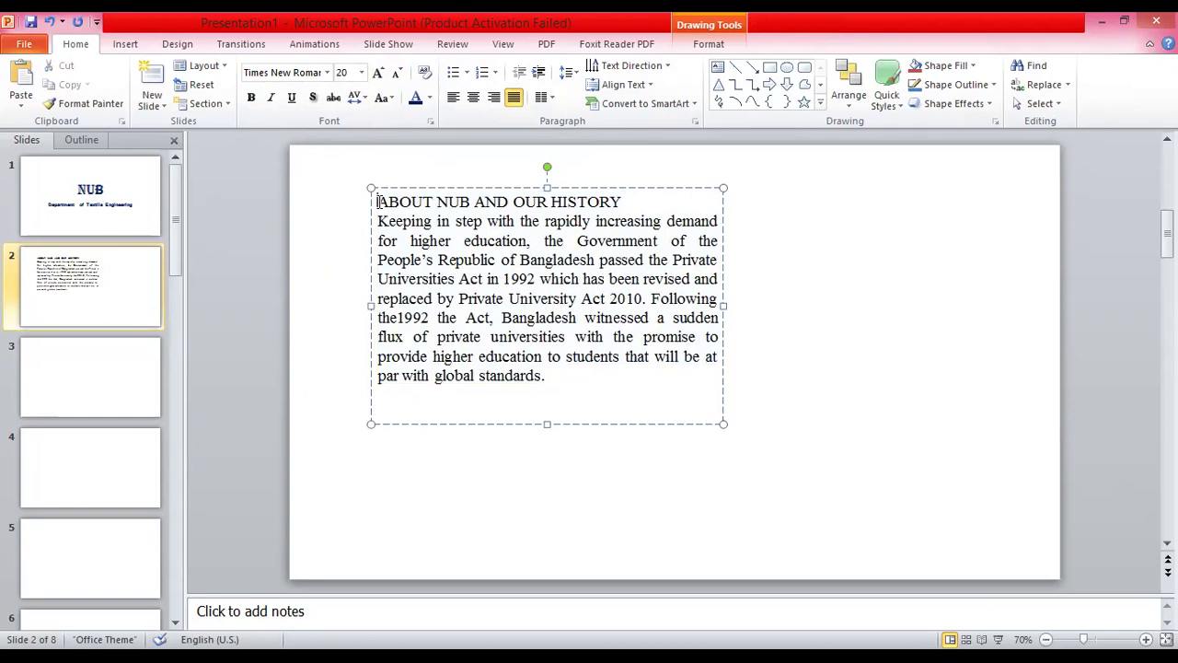
left_click(468, 73)
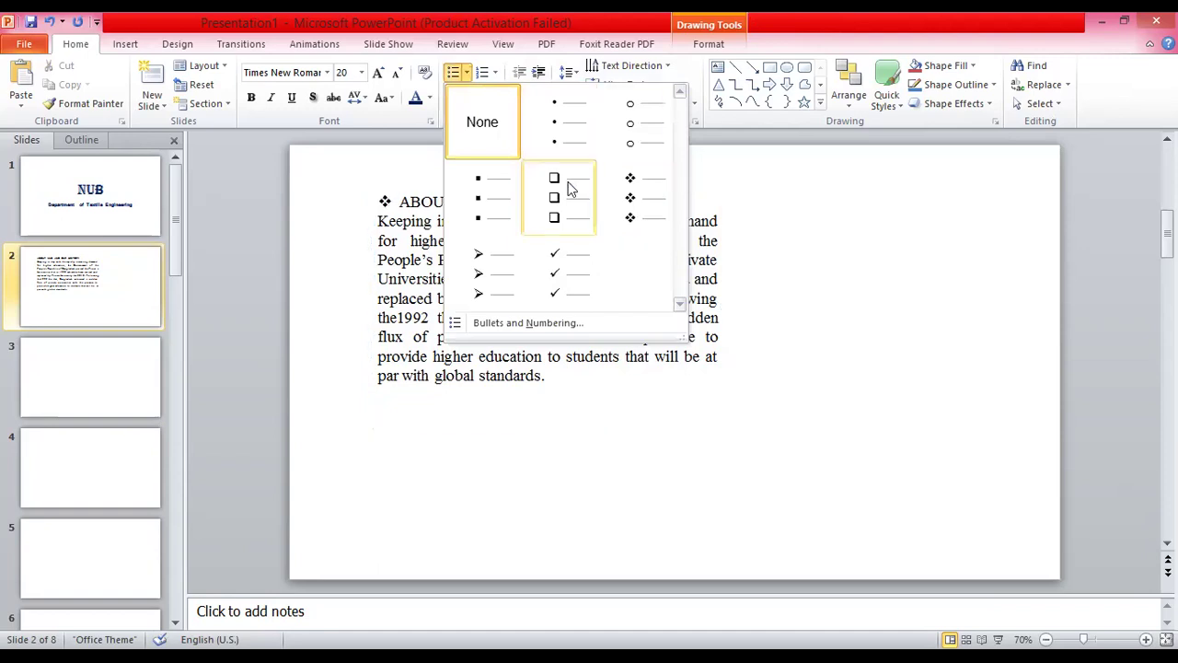
left_click(566, 196)
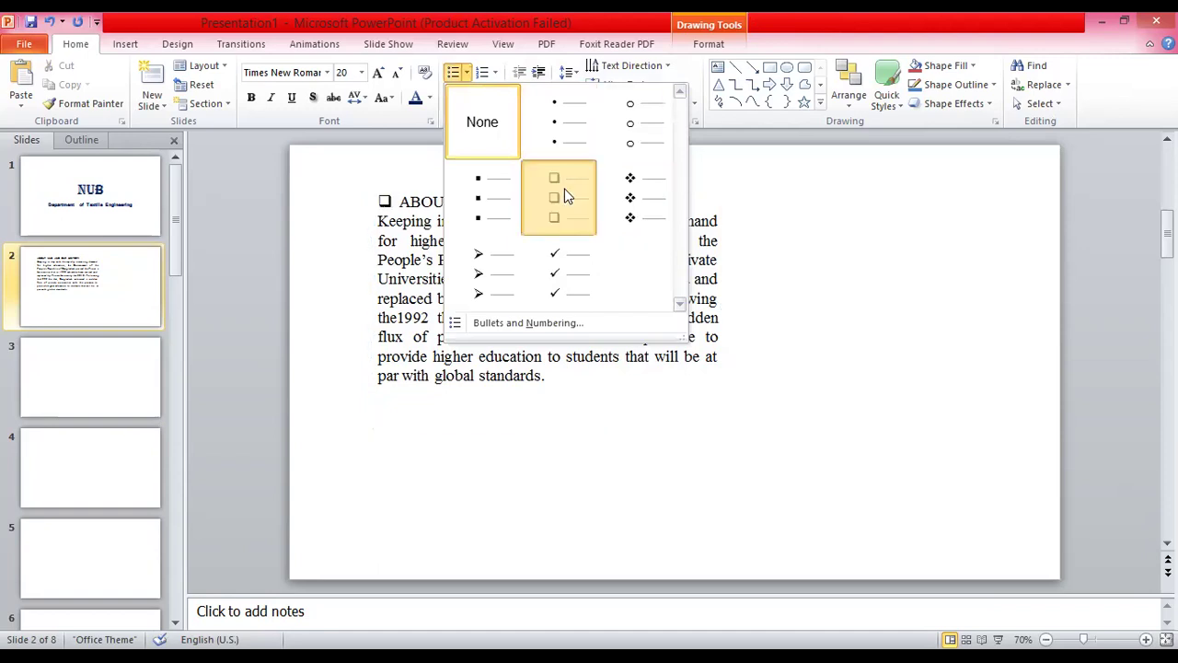
Give the body paragraph below the heading a small filled square bullet.
left_click(383, 217)
key("BackSpace")
key("Return")
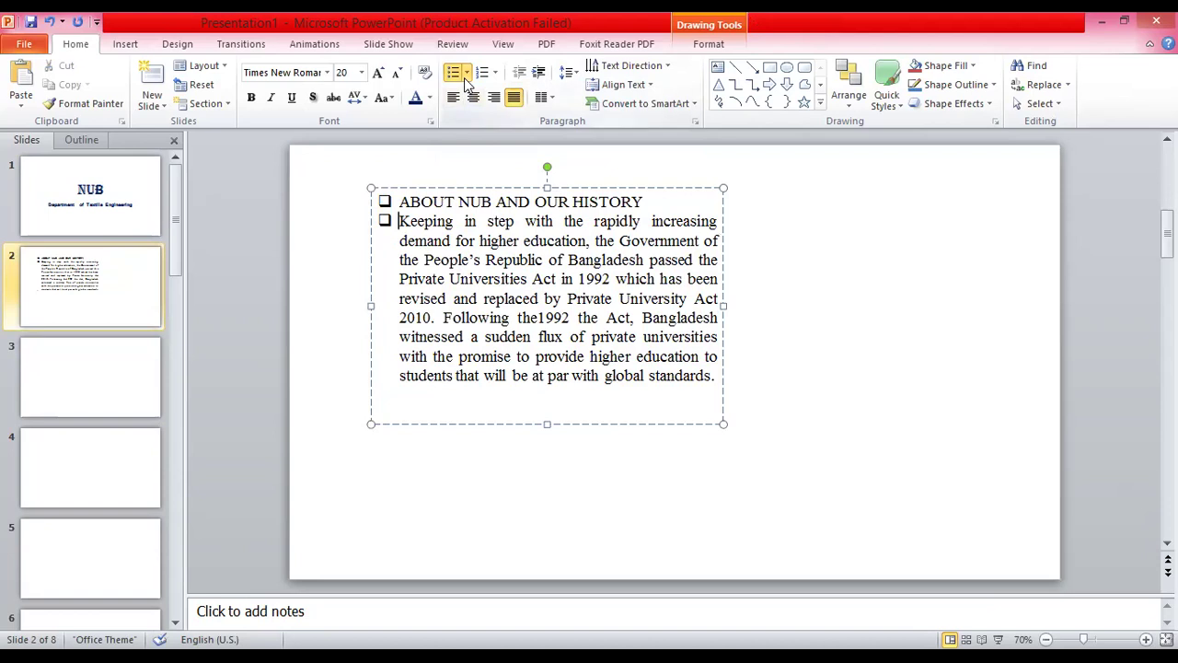
mouse_move(725, 306)
left_mouse_down()
mouse_move(935, 304)
mouse_move(724, 298)
left_mouse_up()
left_click(594, 260)
Try lowercase and Capitalize Each Word on the "ABOUT NUB AND OUR HISTORY" heading, and settle on sentence case.
left_click_drag(645, 201, 397, 202)
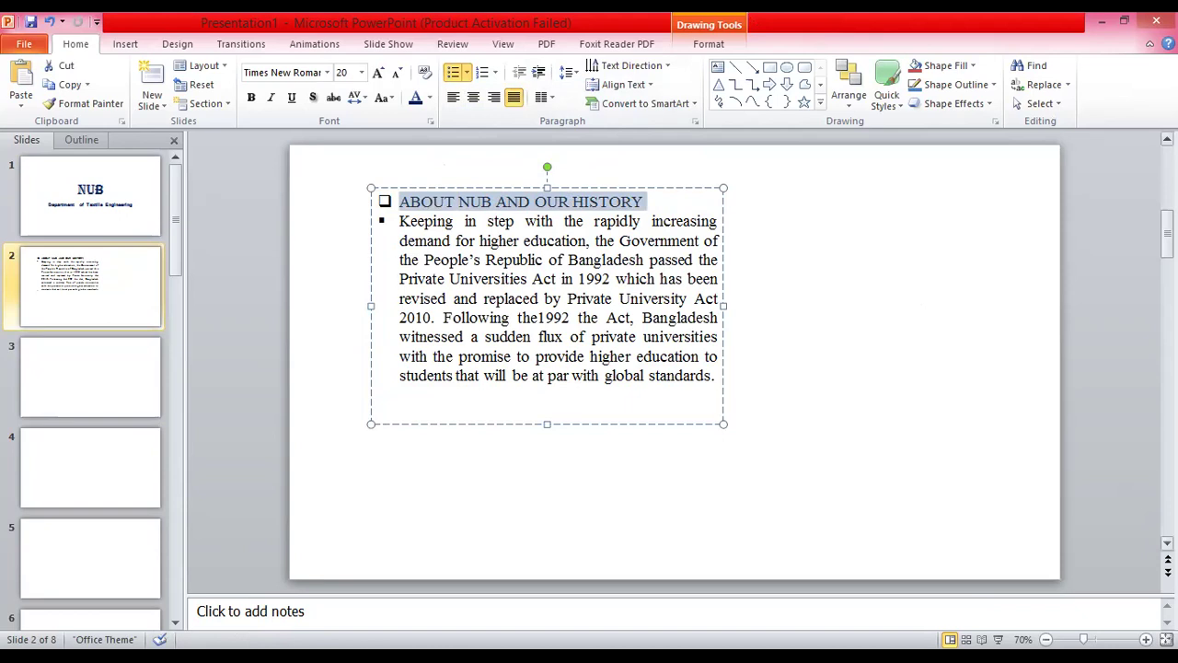
left_click(393, 106)
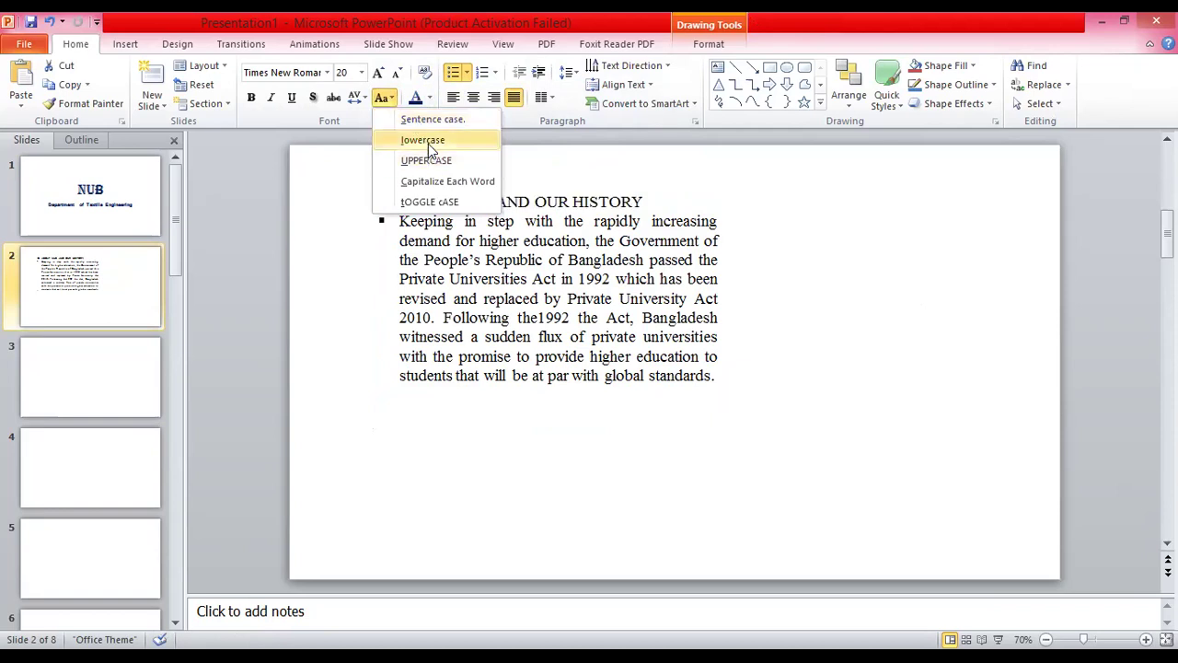
left_click(426, 141)
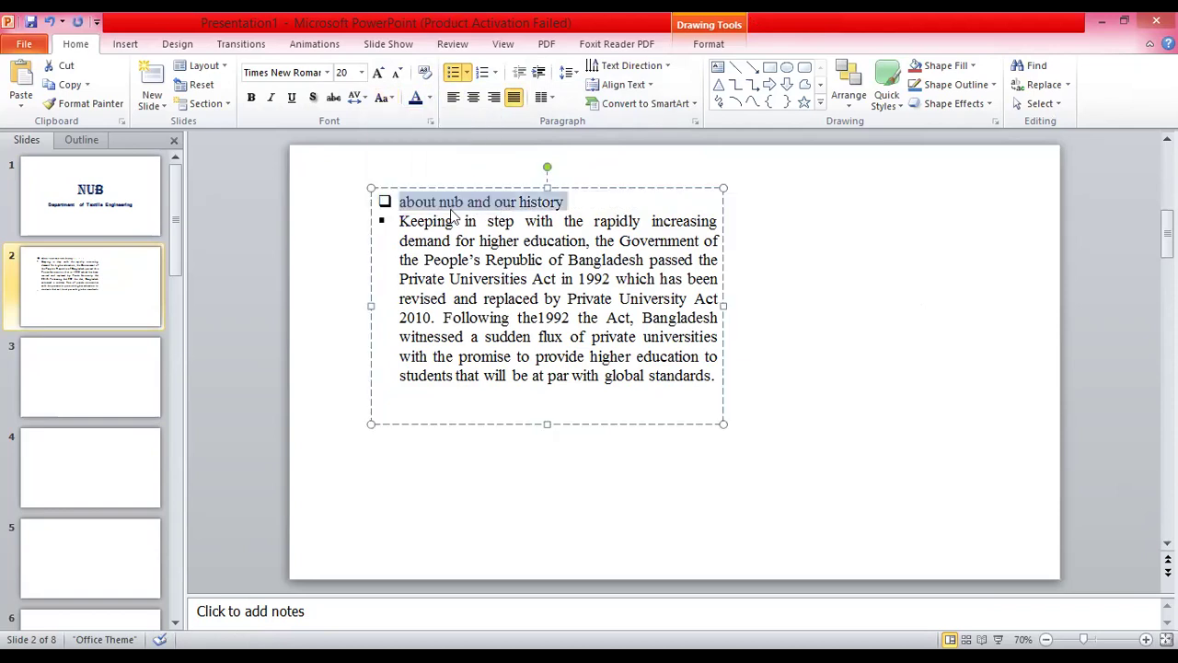
left_click(393, 98)
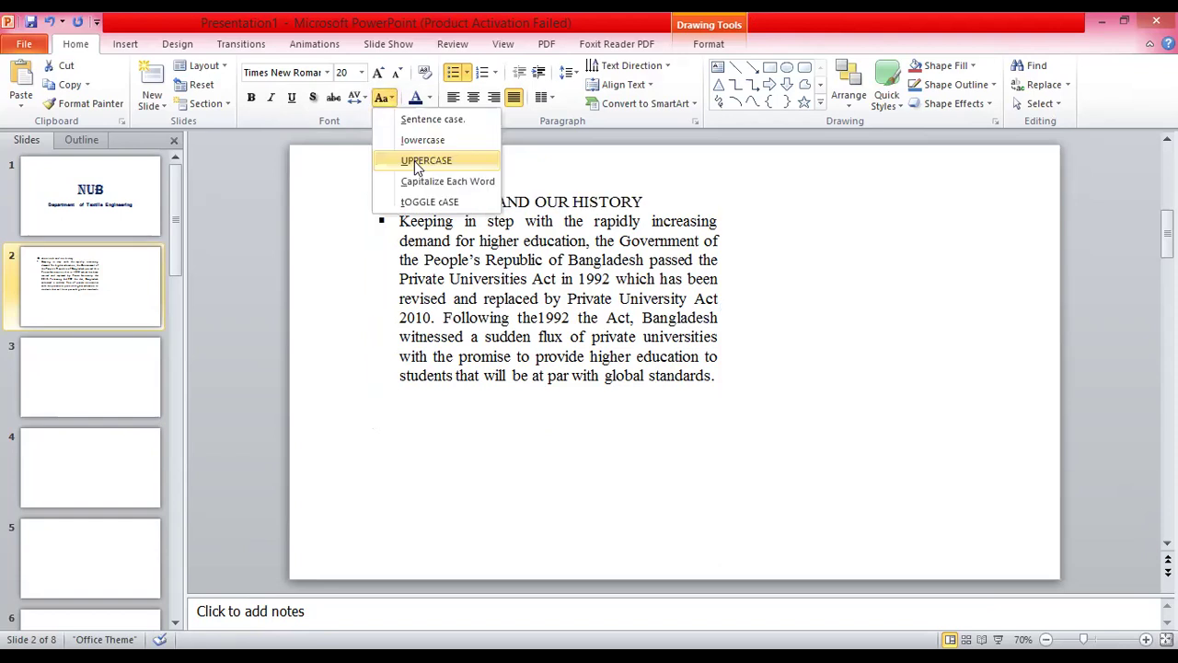
left_click(410, 180)
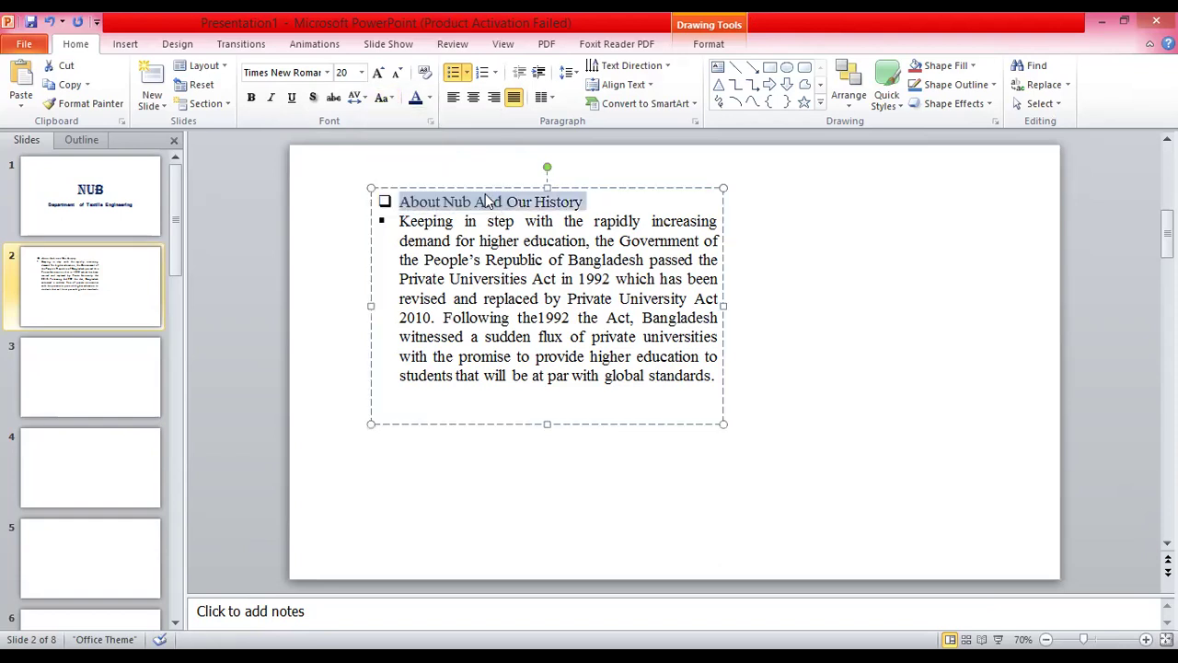
left_click(392, 99)
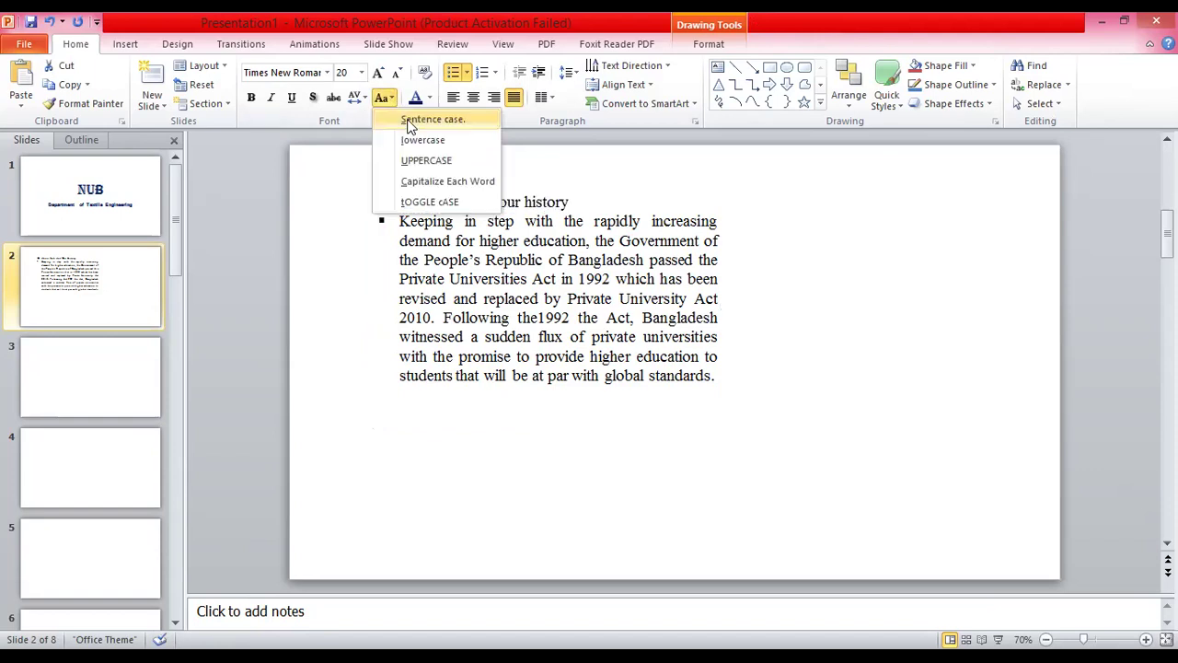
left_click(409, 122)
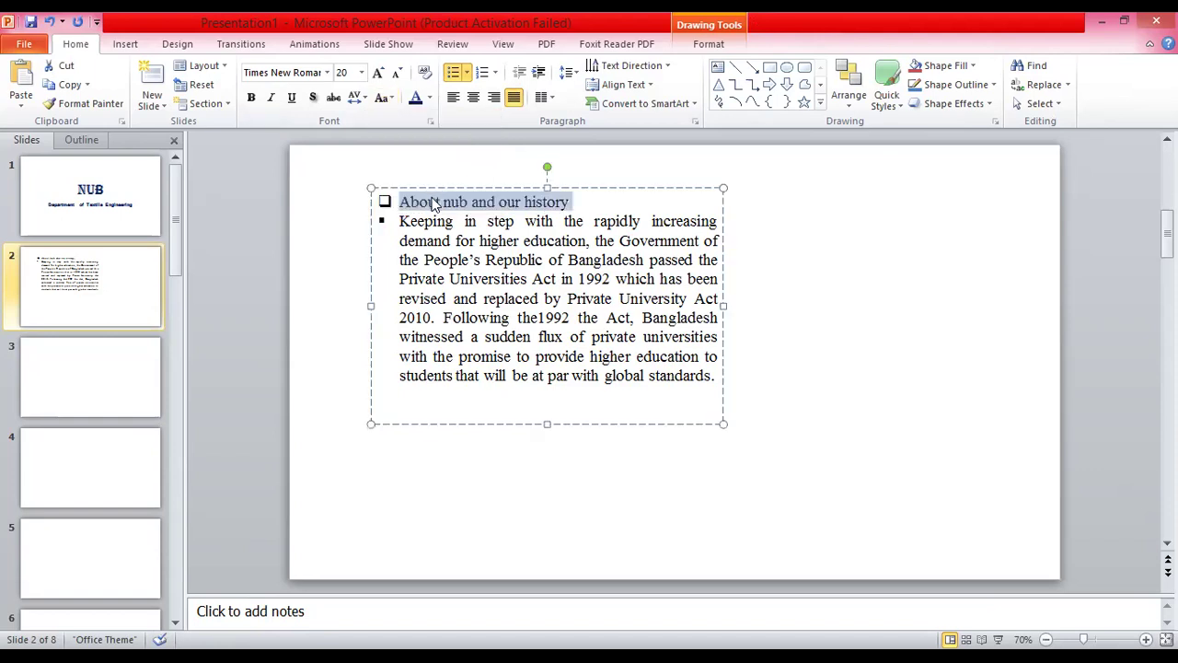
Convert the whole body paragraph to uppercase and then to sentence case.
left_click(550, 376)
left_click_drag(717, 377, 419, 232)
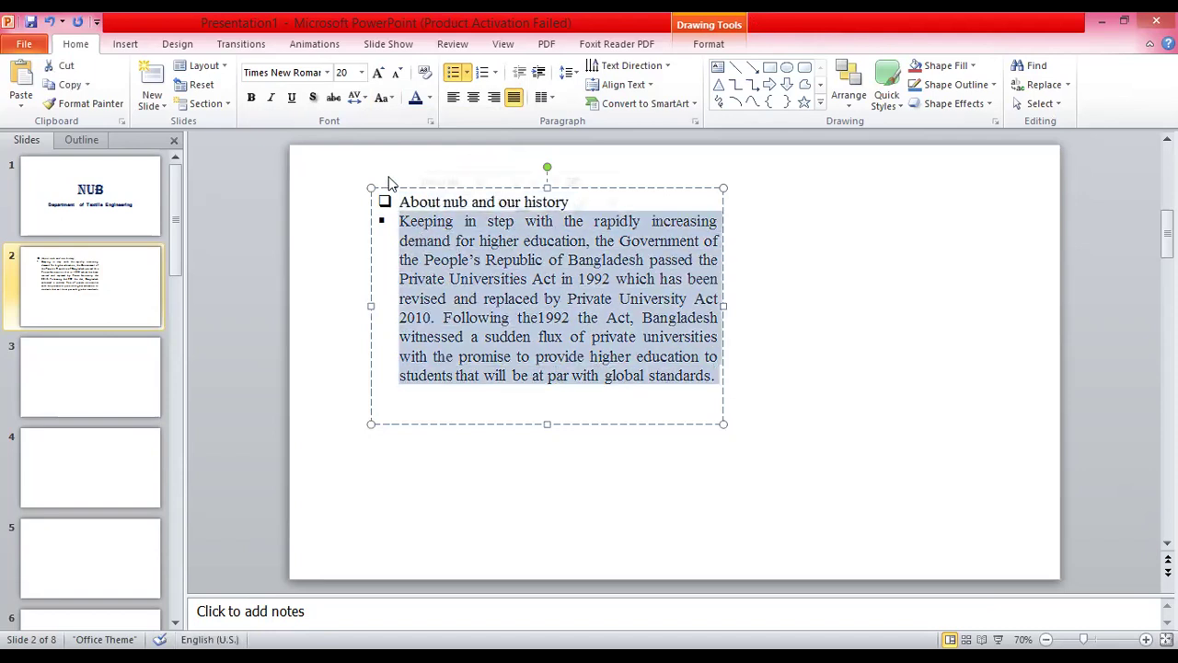
left_click(392, 100)
left_click(433, 160)
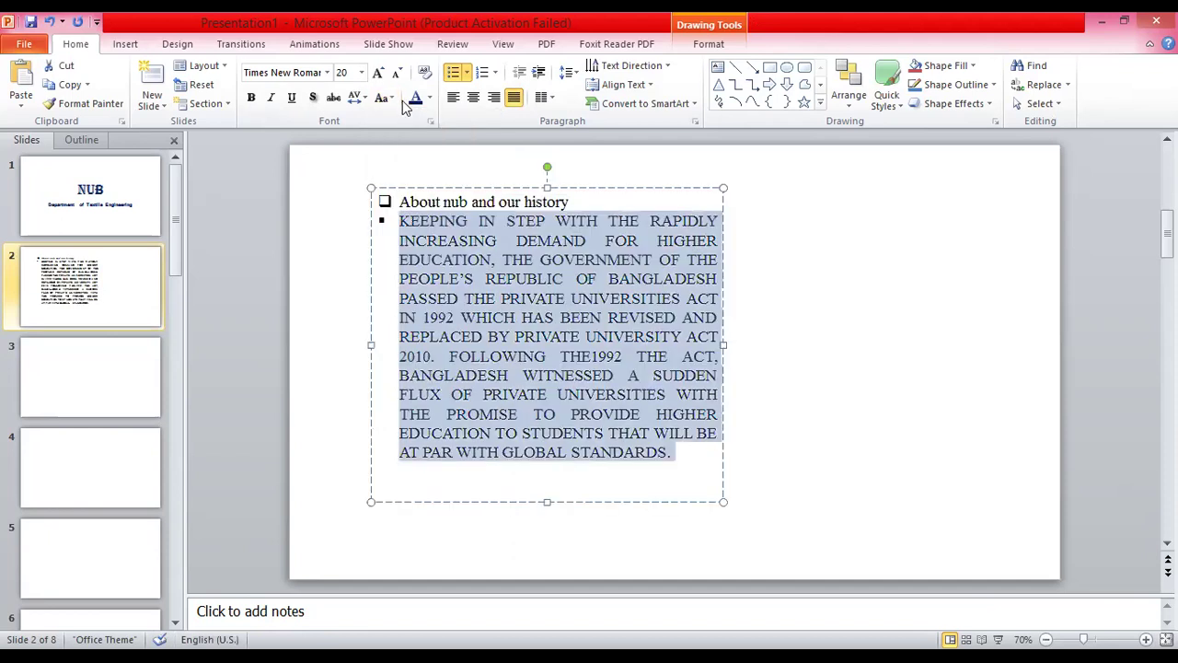
left_click(394, 100)
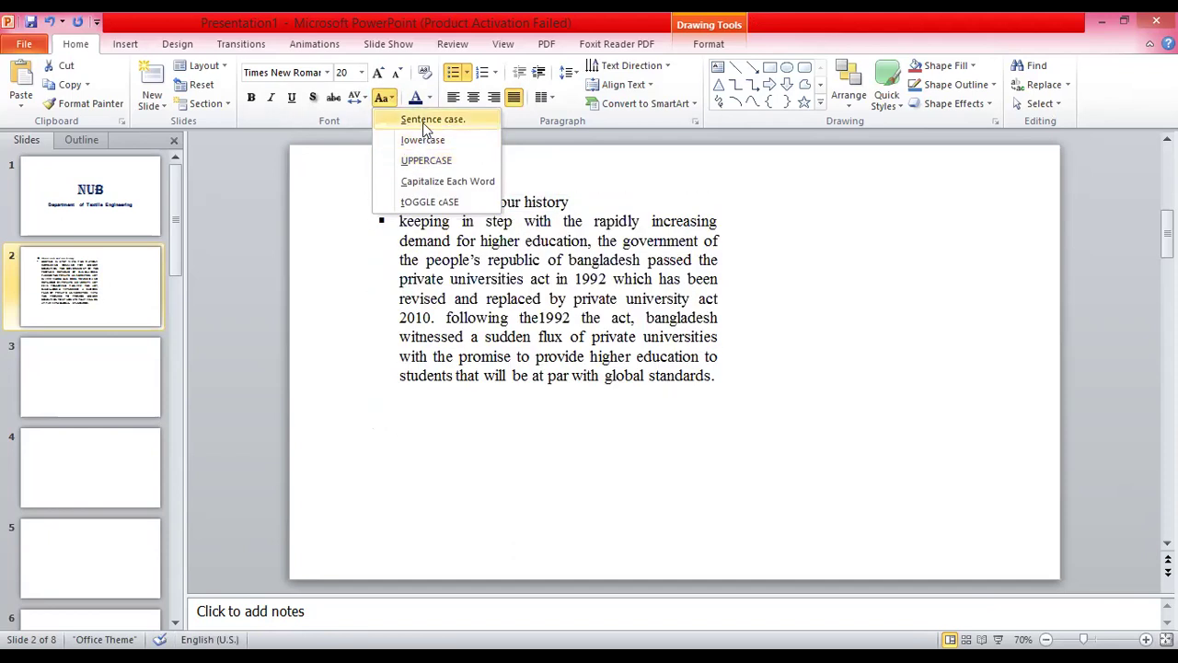
left_click(423, 121)
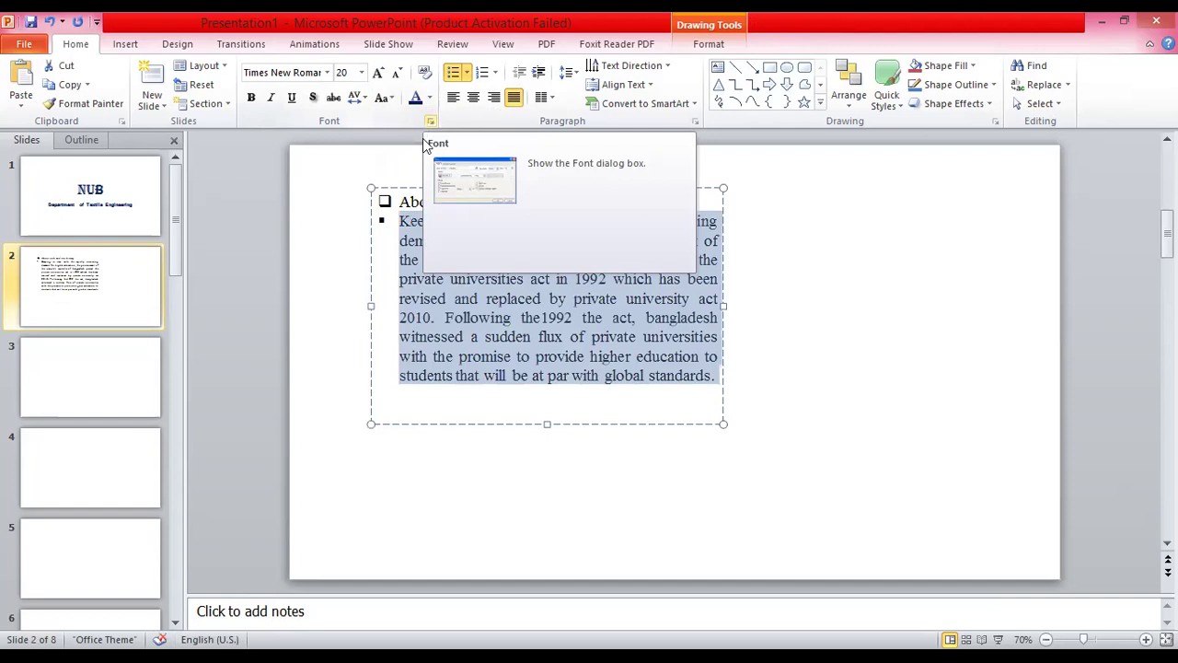
left_click(806, 305)
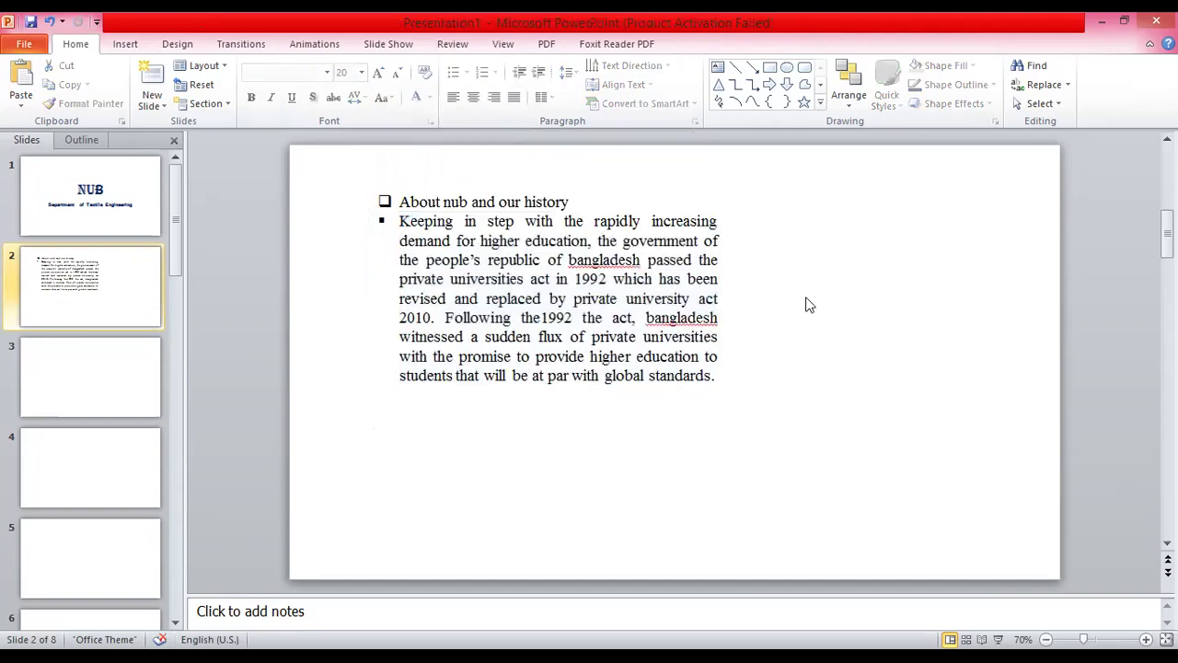
Paste a copy of the history text using the destination theme and move it below the existing text box.
left_click(672, 296)
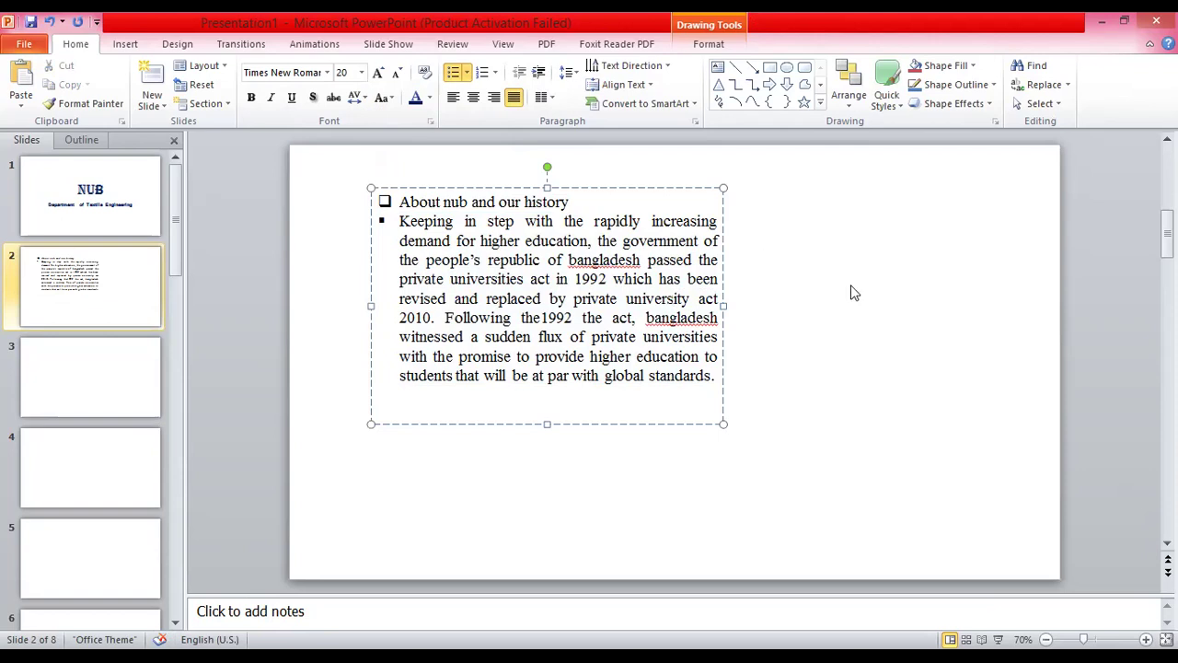
right_click(788, 247)
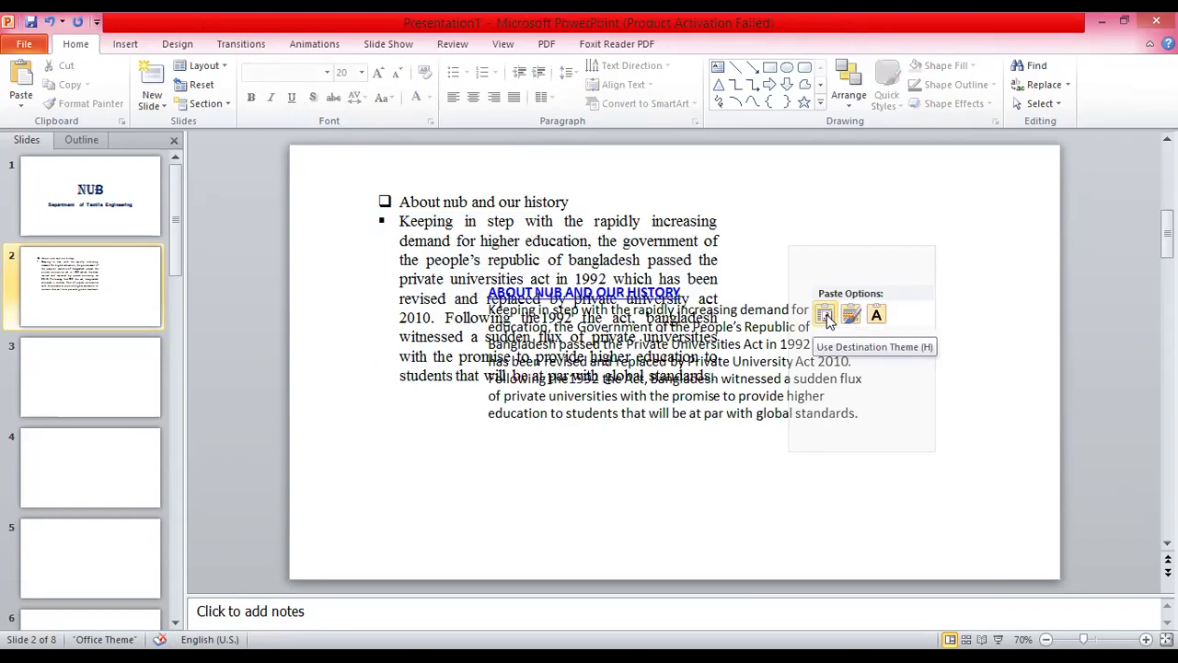
left_click(825, 315)
left_click_drag(479, 343, 388, 468)
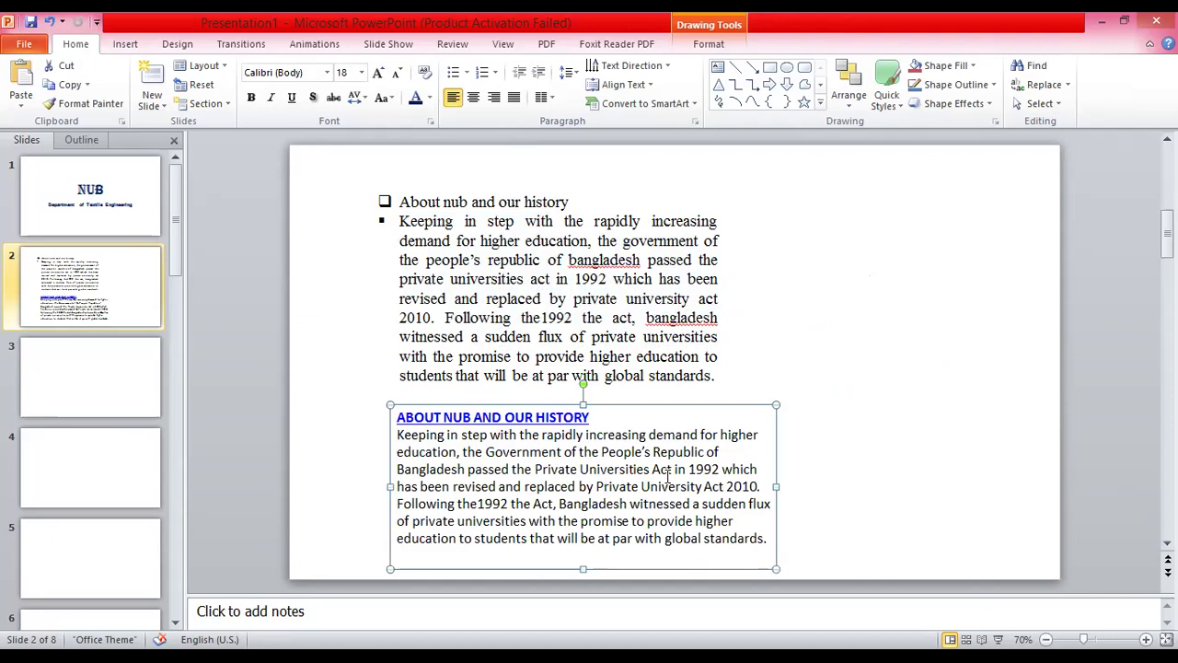
Paste a text-only copy of the history text, move it to the right of the existing text and narrow its box.
right_click(856, 237)
left_click(945, 305)
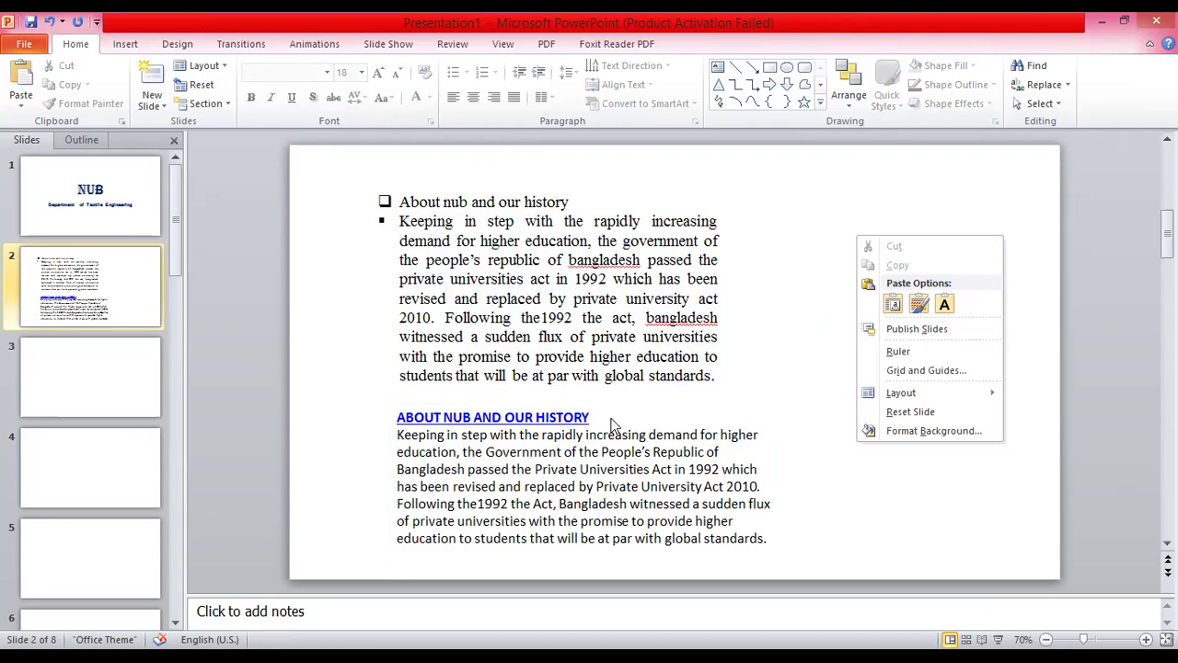
left_click(949, 307)
left_click_drag(865, 308, 1097, 284)
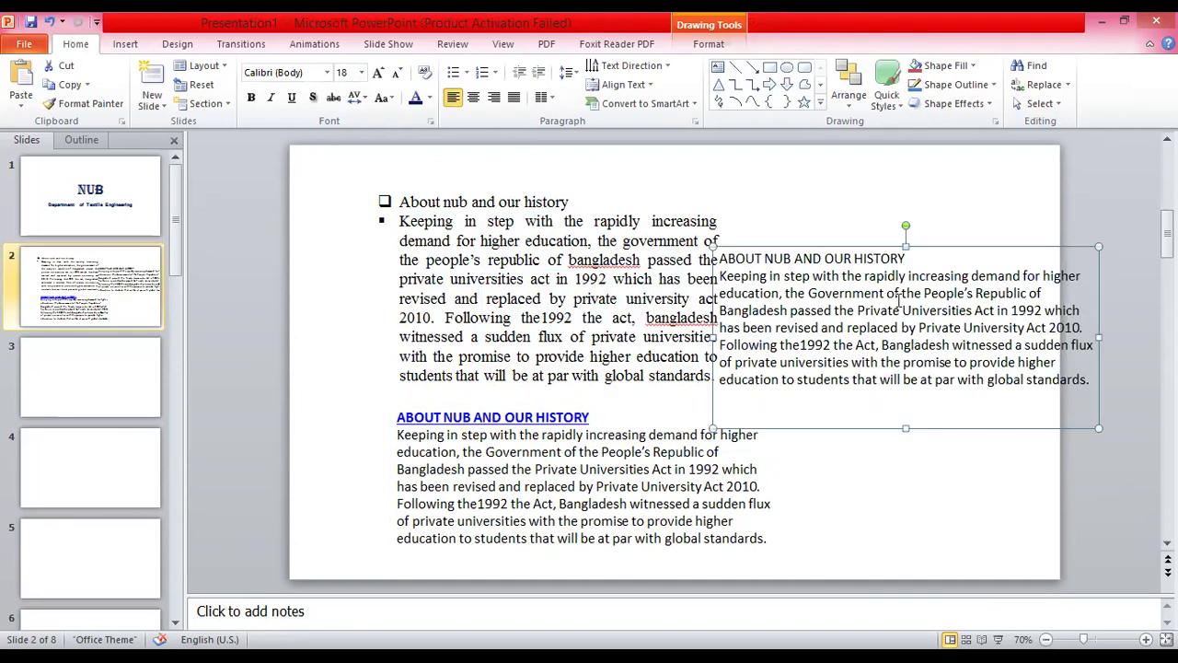
left_click_drag(715, 247, 801, 286)
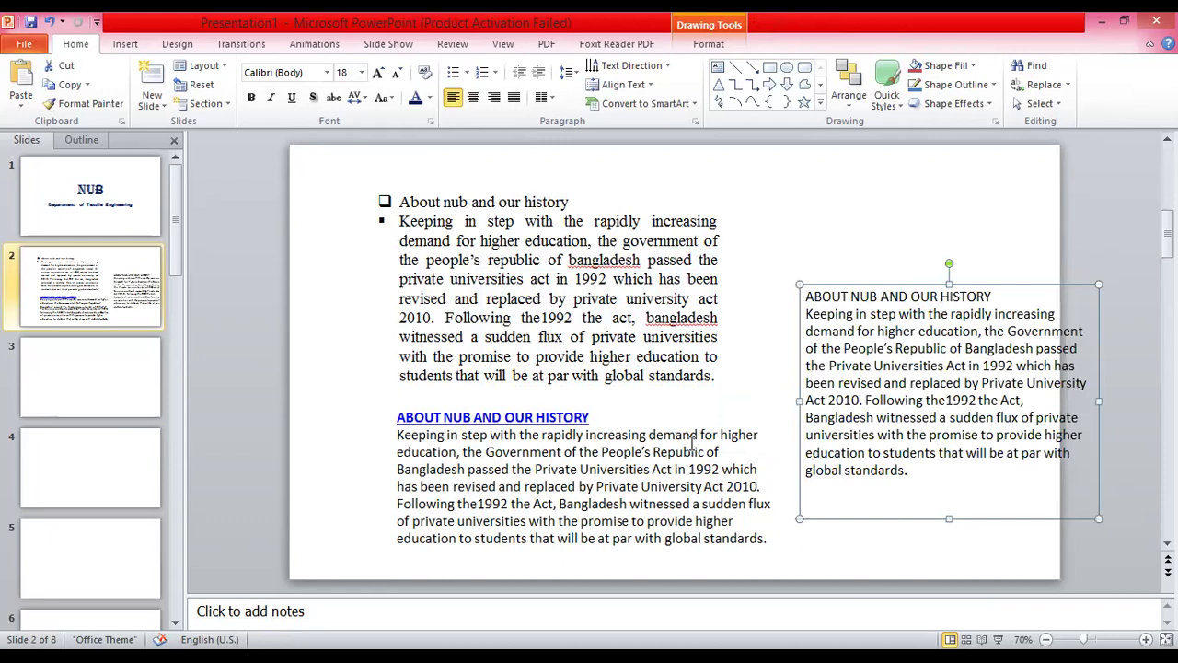
Remove both pasted copies from the slide, deleting the text-only one and cutting the one below the original text.
key("Delete")
left_click(390, 414)
right_click(390, 416)
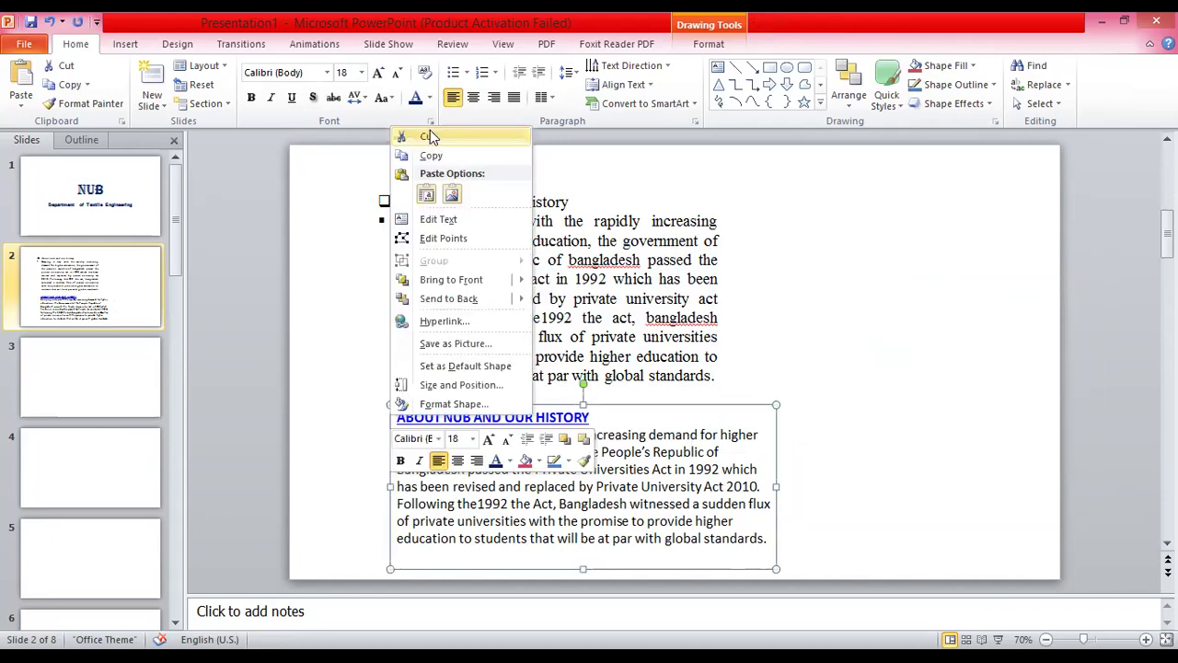
left_click(429, 131)
Set the line spacing of the heading and body paragraph to 1.5.
left_click(706, 373)
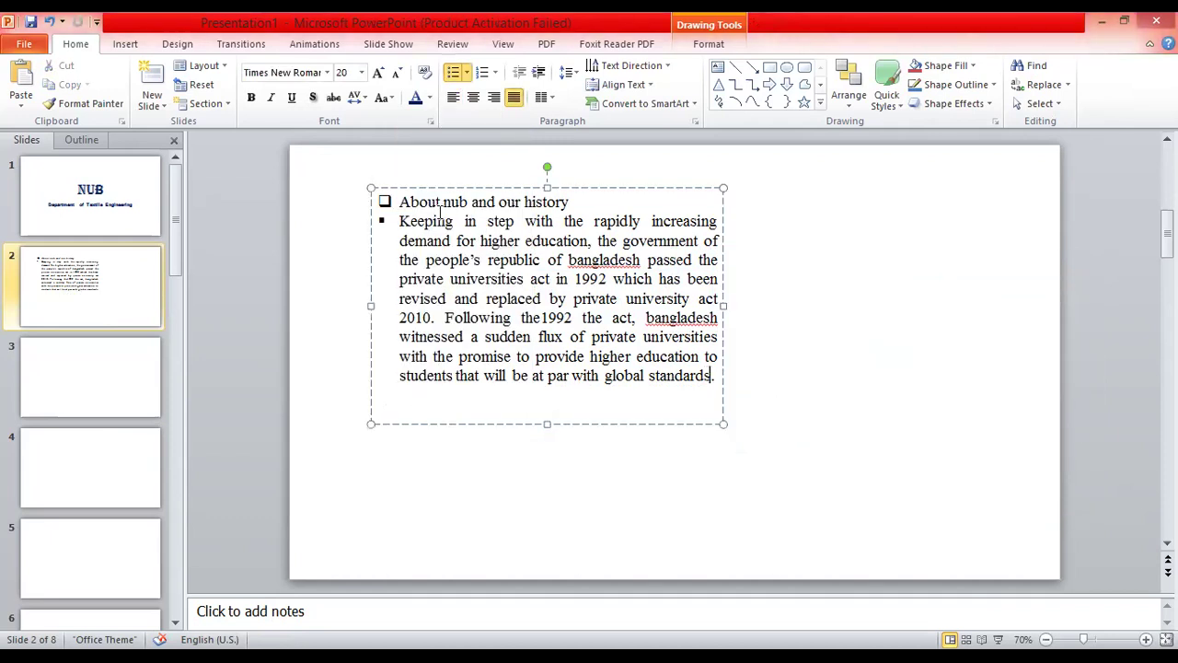
key("ctrl+a")
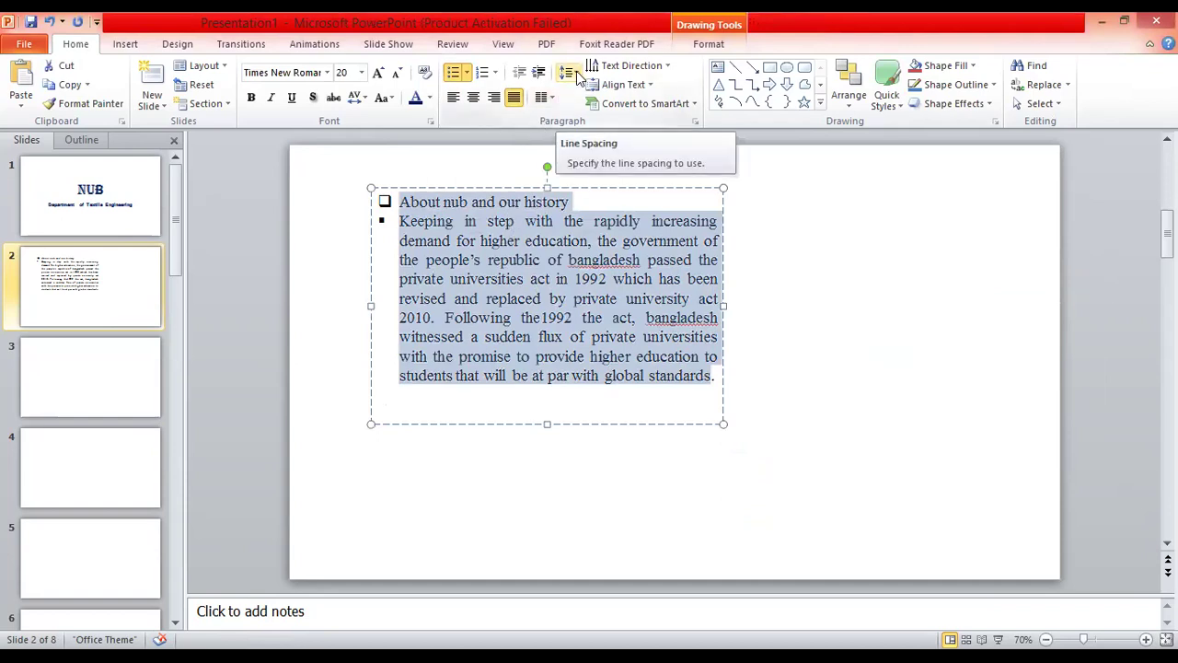
left_click(577, 73)
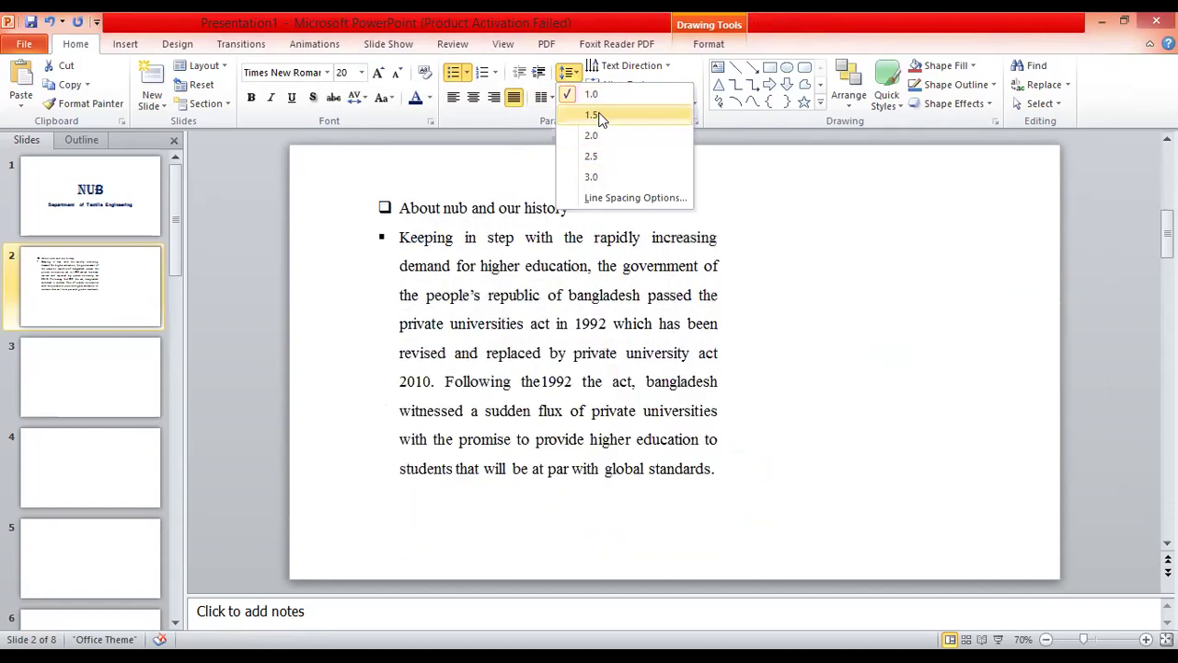
left_click(598, 117)
left_click(740, 245)
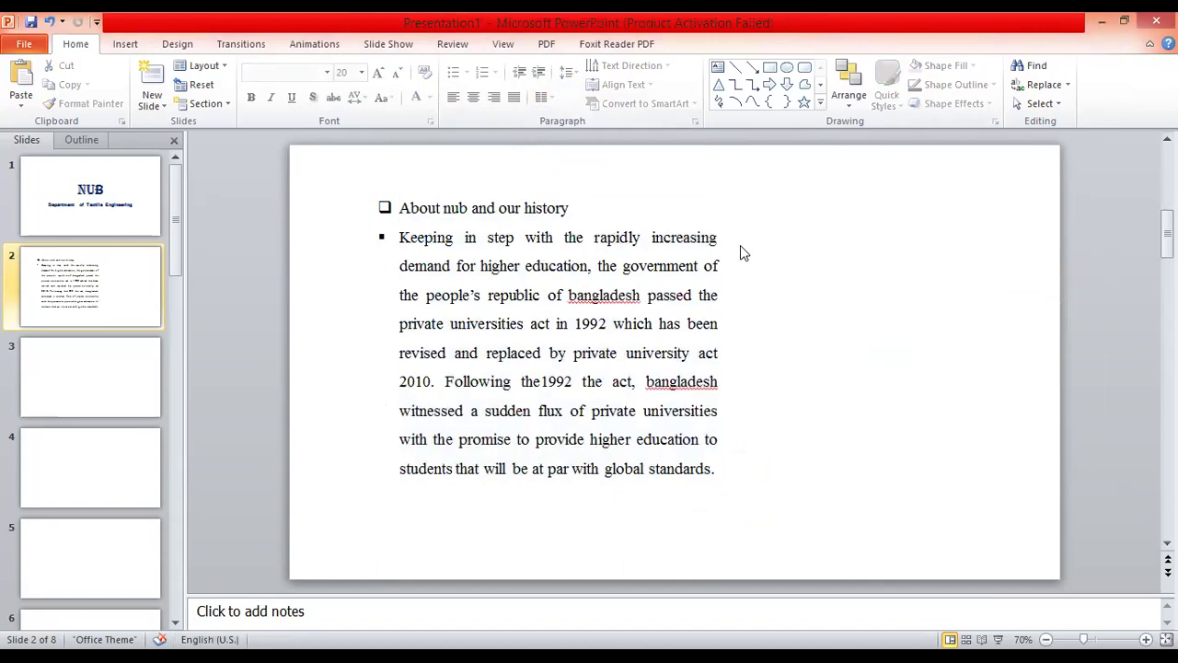
Capitalize the first letter of the first "bangladesh" in the body paragraph.
left_click(600, 293)
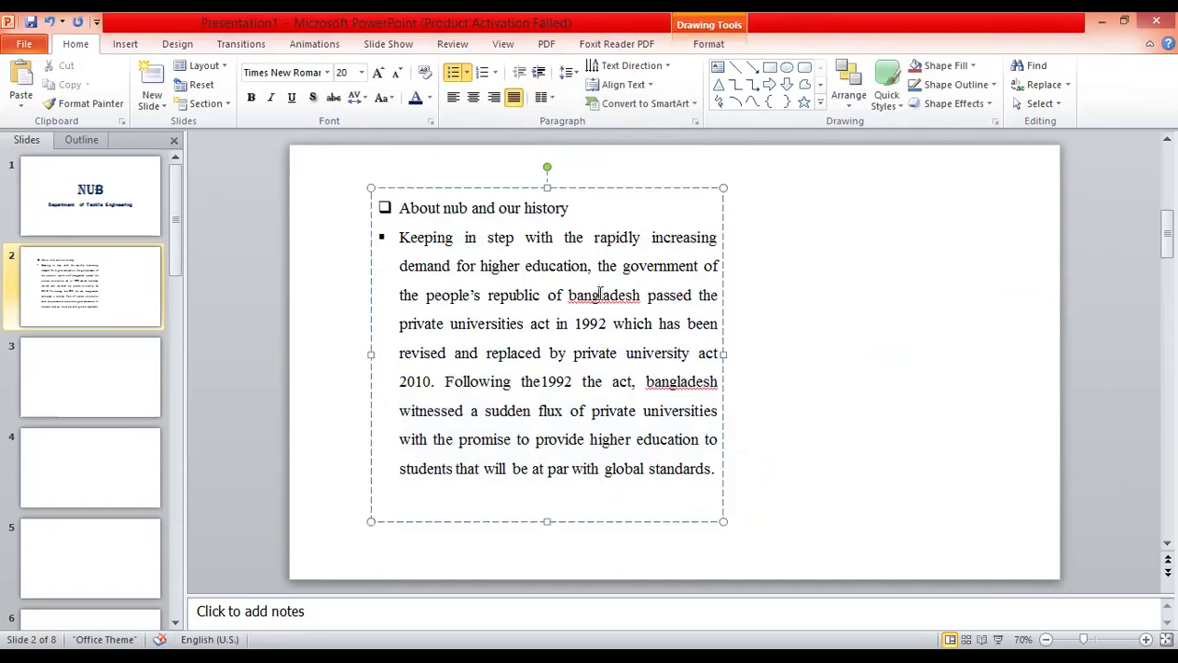
key("shift+F3")
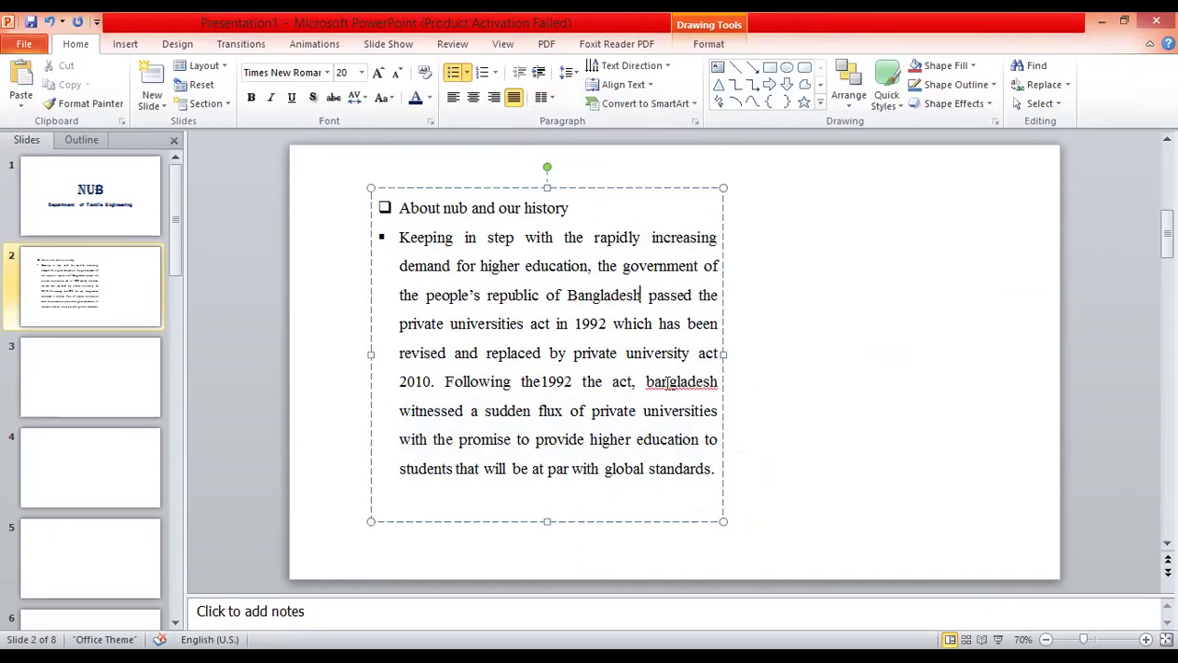
Correct the second "bangladesh" in the body paragraph to the suggested spelling "Bangladesh".
right_click(666, 382)
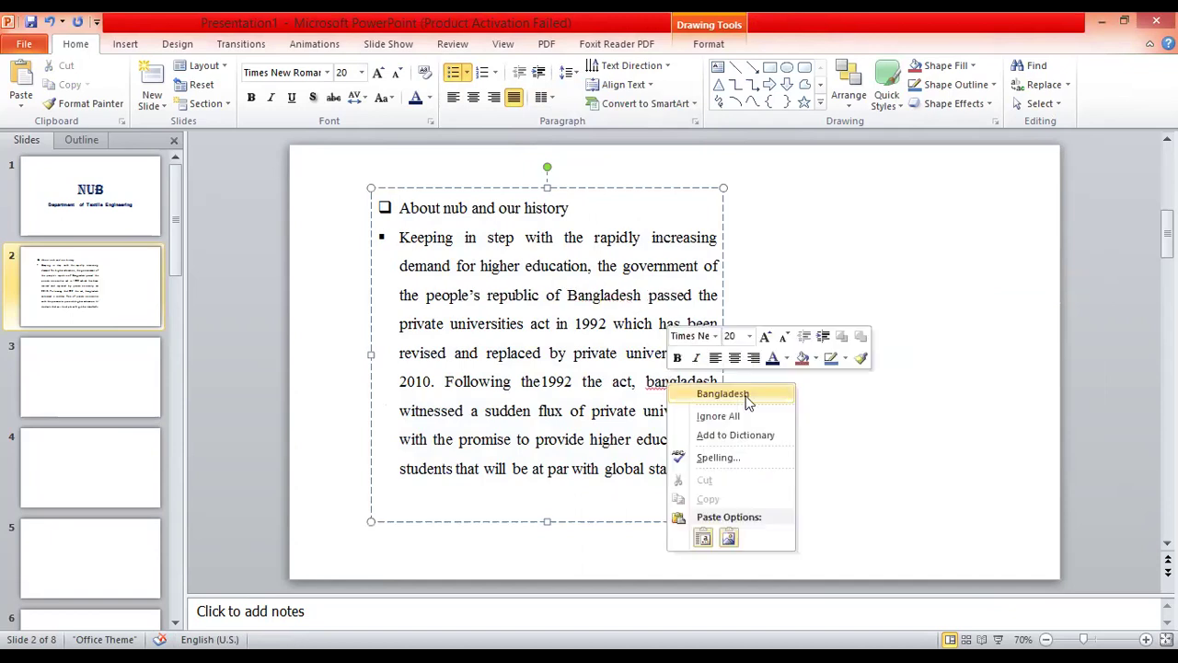
left_click(747, 399)
left_click(782, 381)
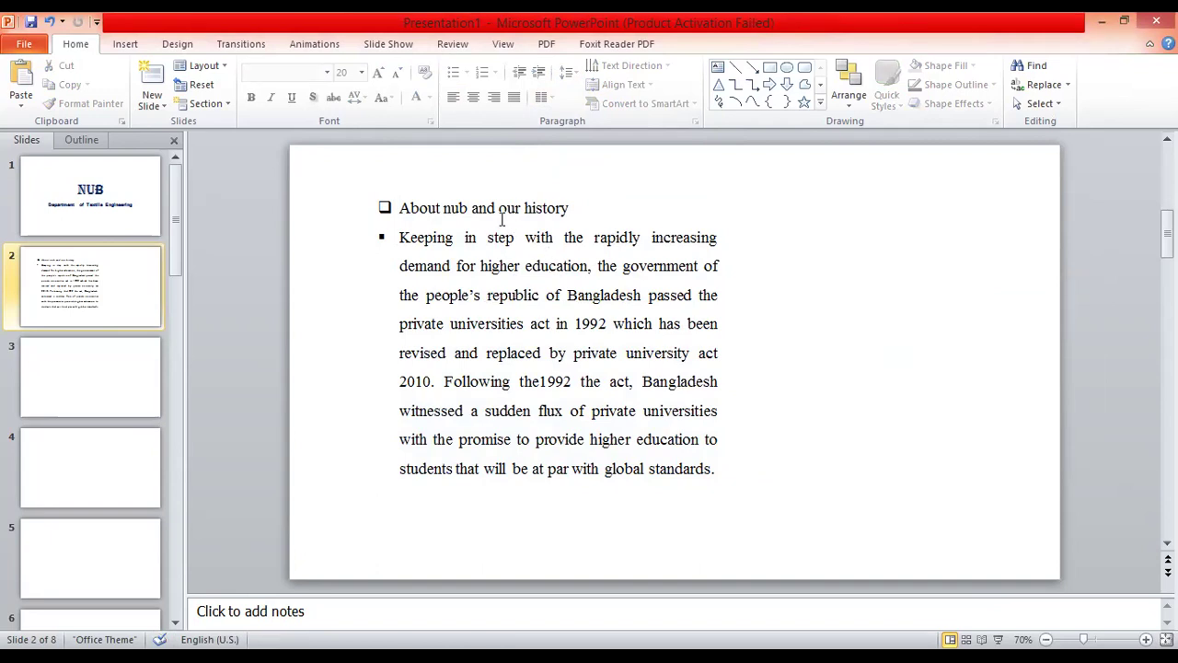
left_click(654, 299)
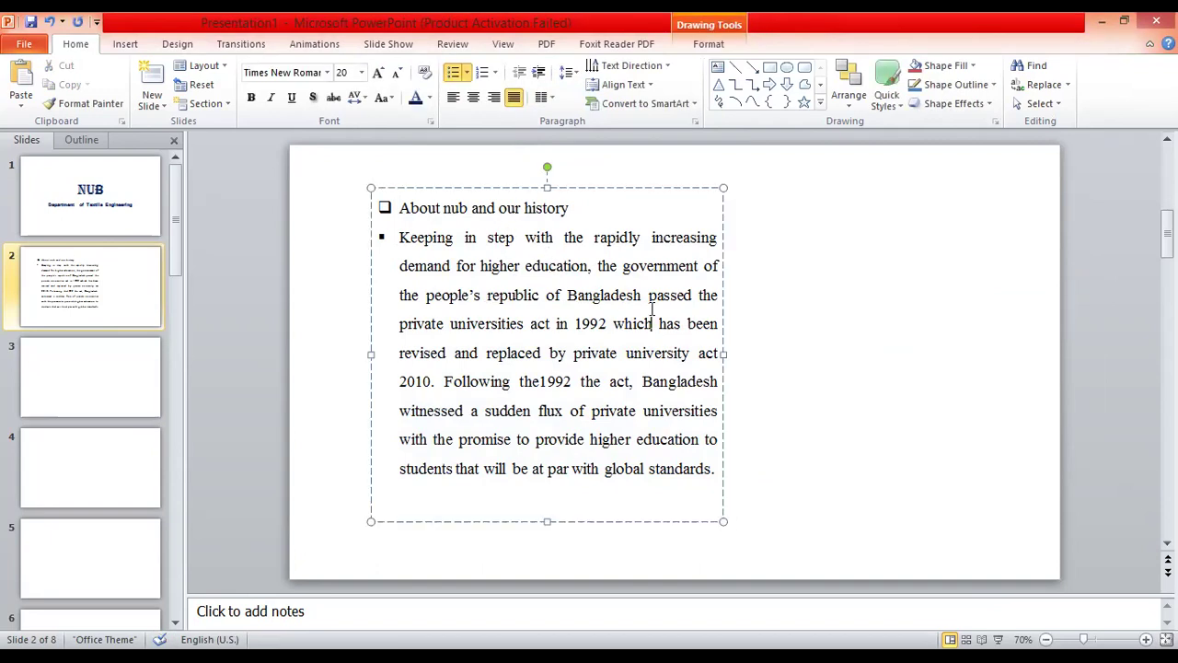
left_click(806, 318)
left_click(636, 317)
Paste the copied campus building photo onto slide 2 and shrink it to fit the empty space beside the history text.
left_click(856, 307)
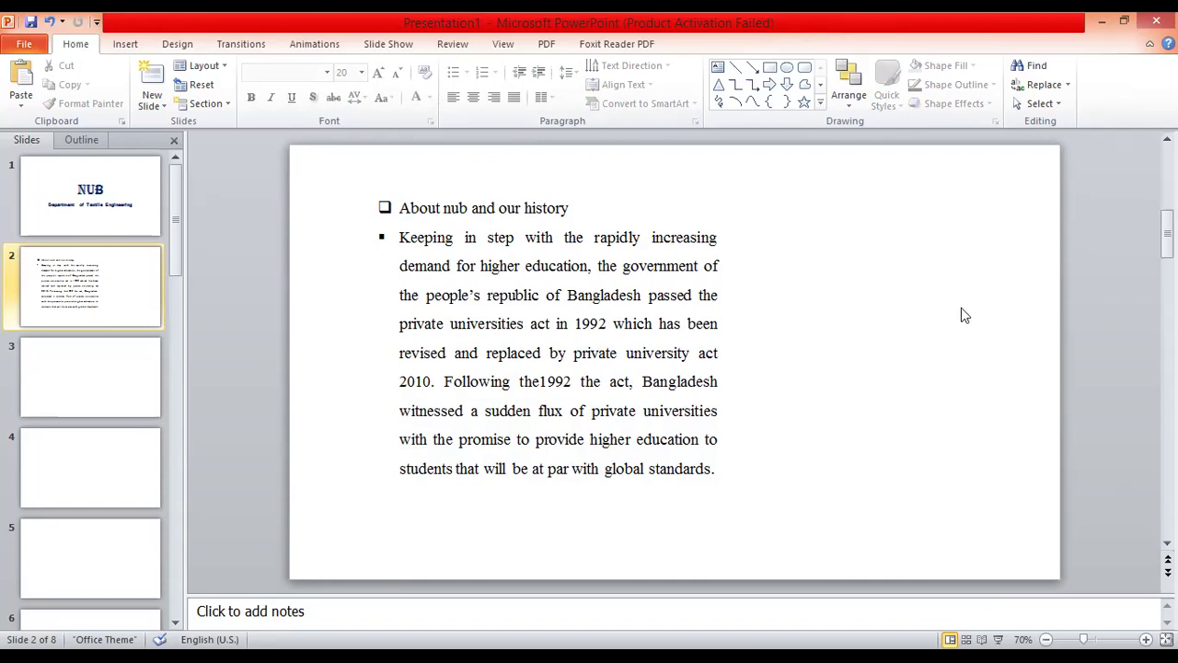
key("ctrl+v")
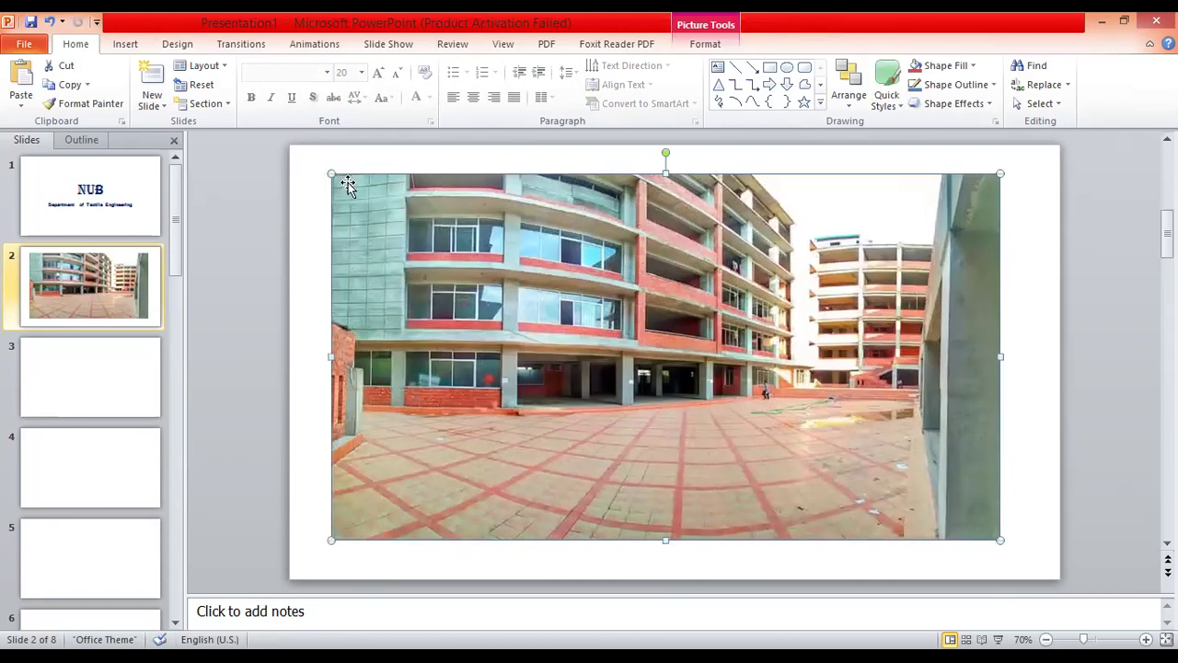
left_click_drag(327, 171, 719, 386)
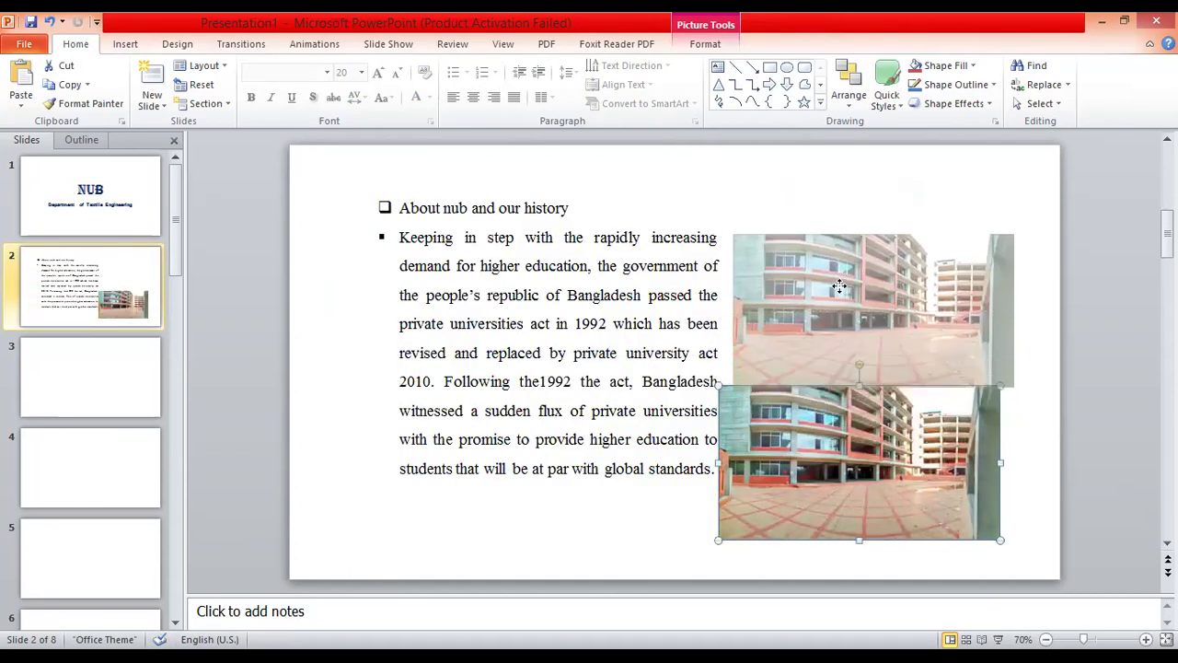